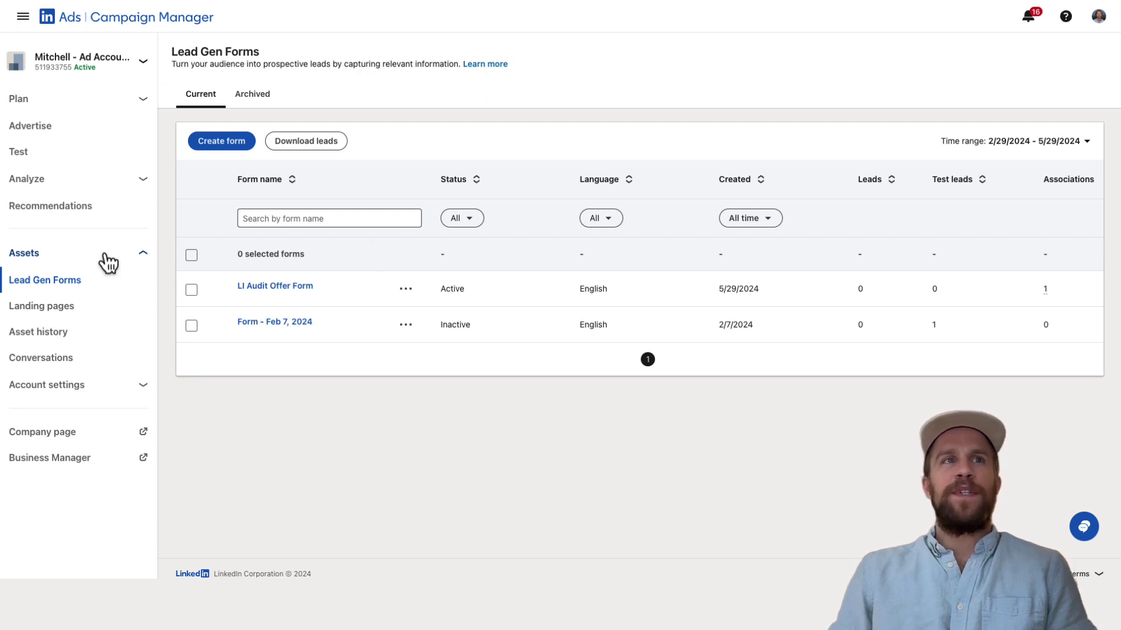
# Go to Lead Gen Forms and open the actions menu on the LI Audit Offer Form row.
pyautogui.click(57, 289)
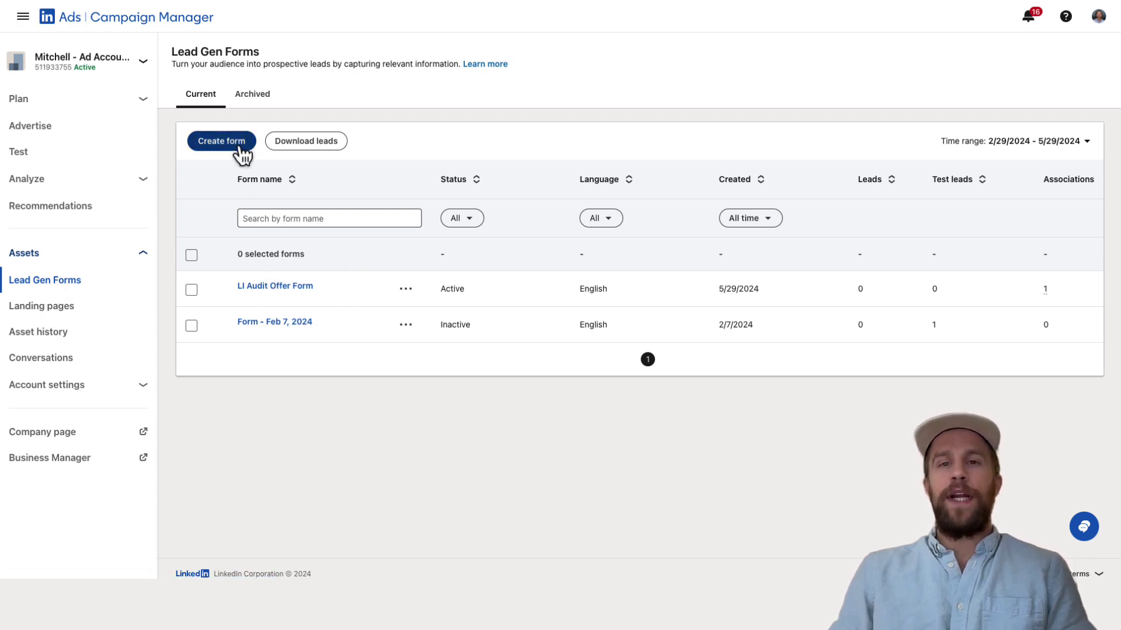
pyautogui.click(301, 221)
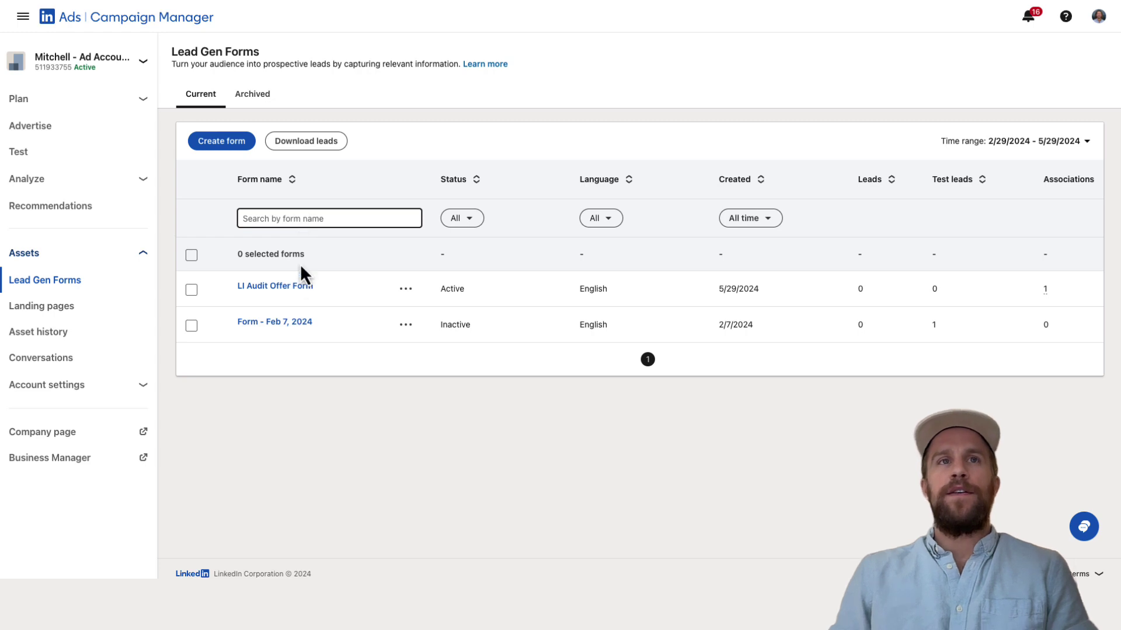
pyautogui.click(286, 297)
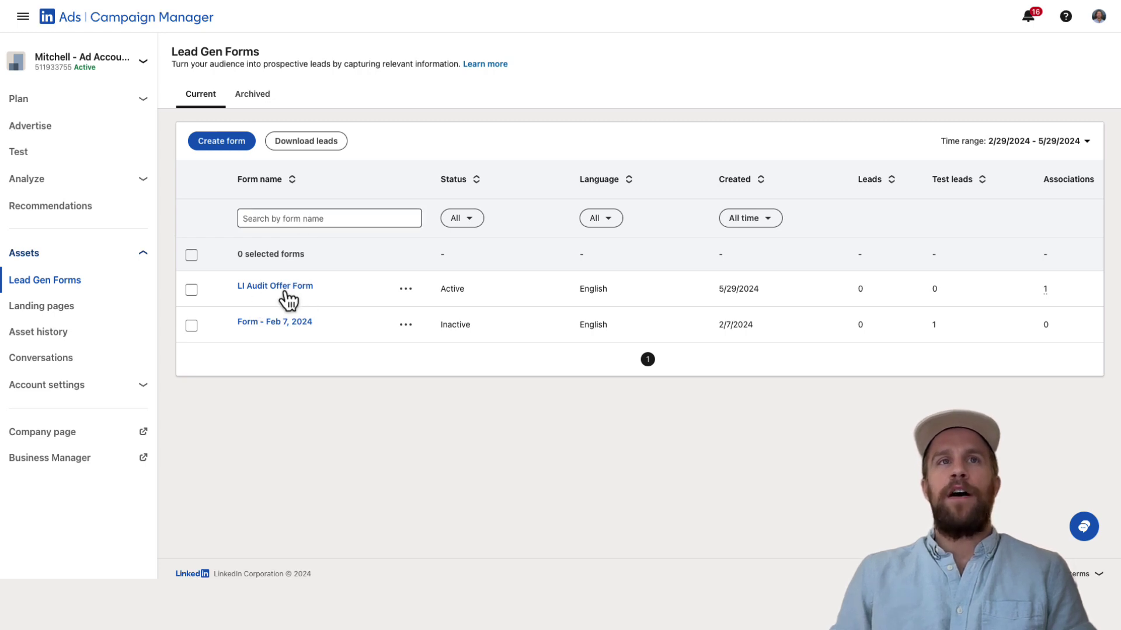
pyautogui.click(407, 289)
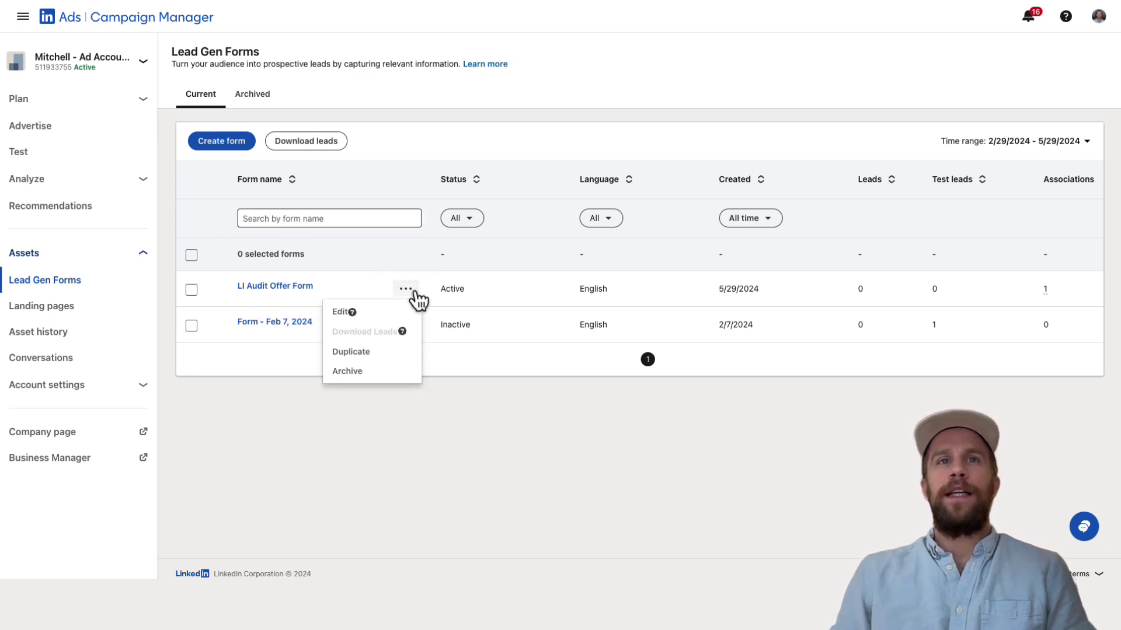
# Edit LI Audit Offer Form to add hidden field Lead Source Detail = LinkedIn Paid Social, and save.
pyautogui.click(345, 313)
pyautogui.scroll(-3, 156, 315)
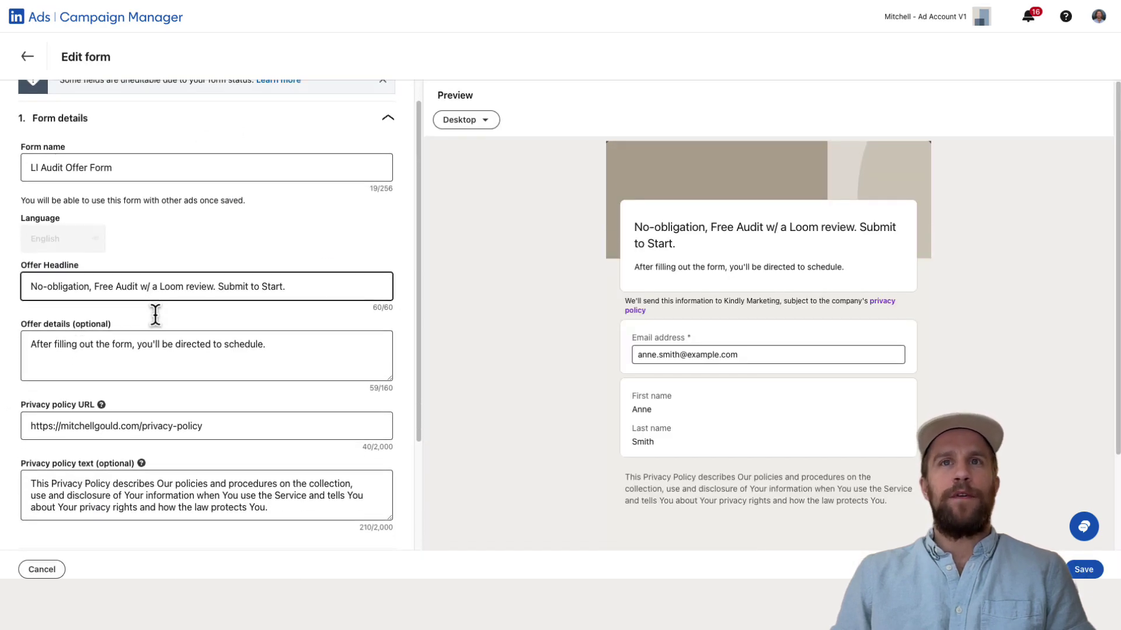
pyautogui.click(163, 430)
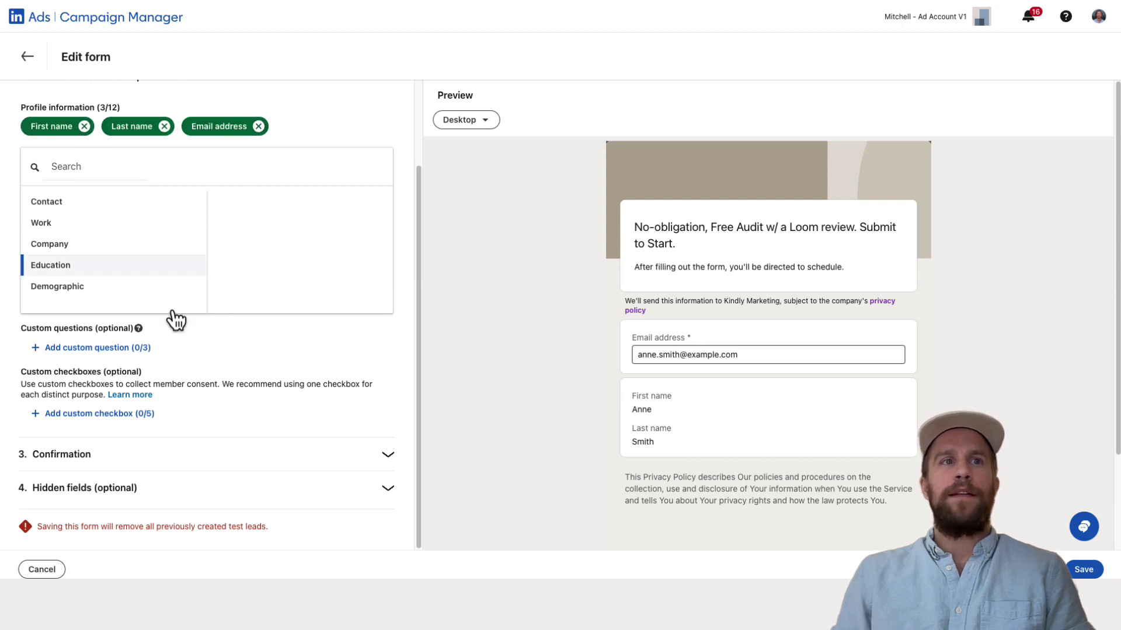
pyautogui.click(142, 484)
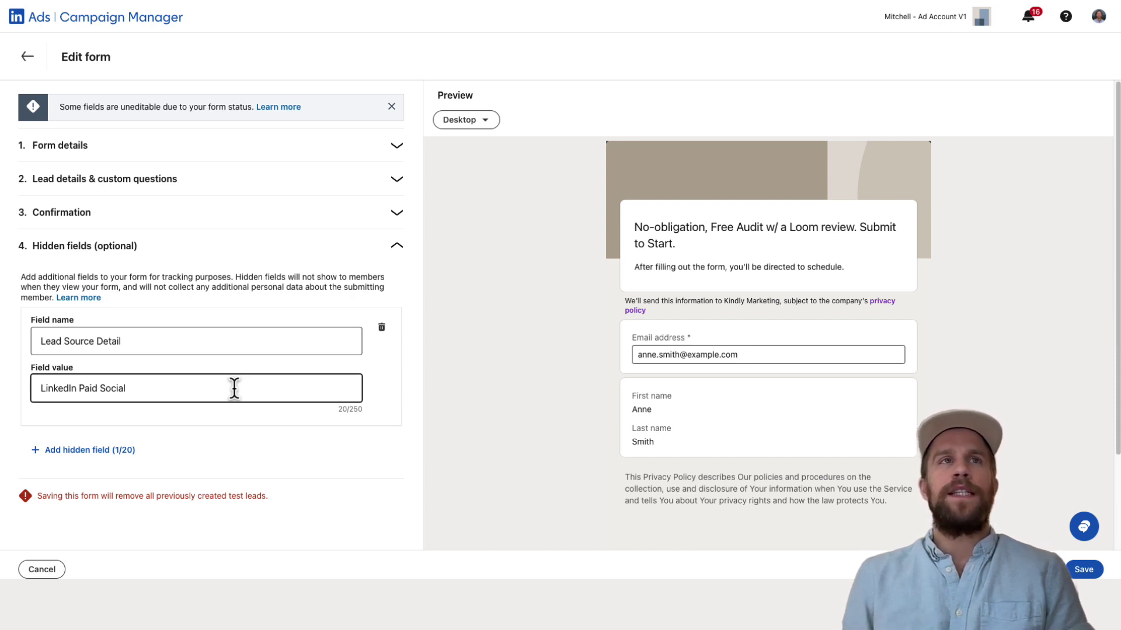
pyautogui.click(202, 329)
pyautogui.click(156, 302)
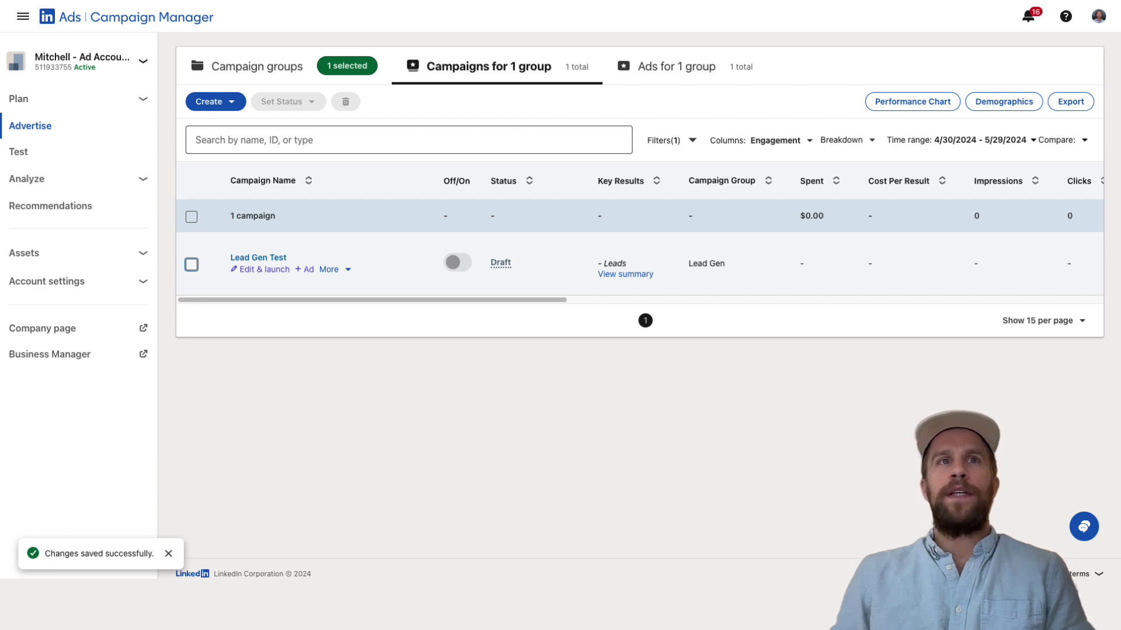
# Select the Lead Gen Test campaign, preview its Free LI Ads Account Audit ad, then return.
pyautogui.click(192, 266)
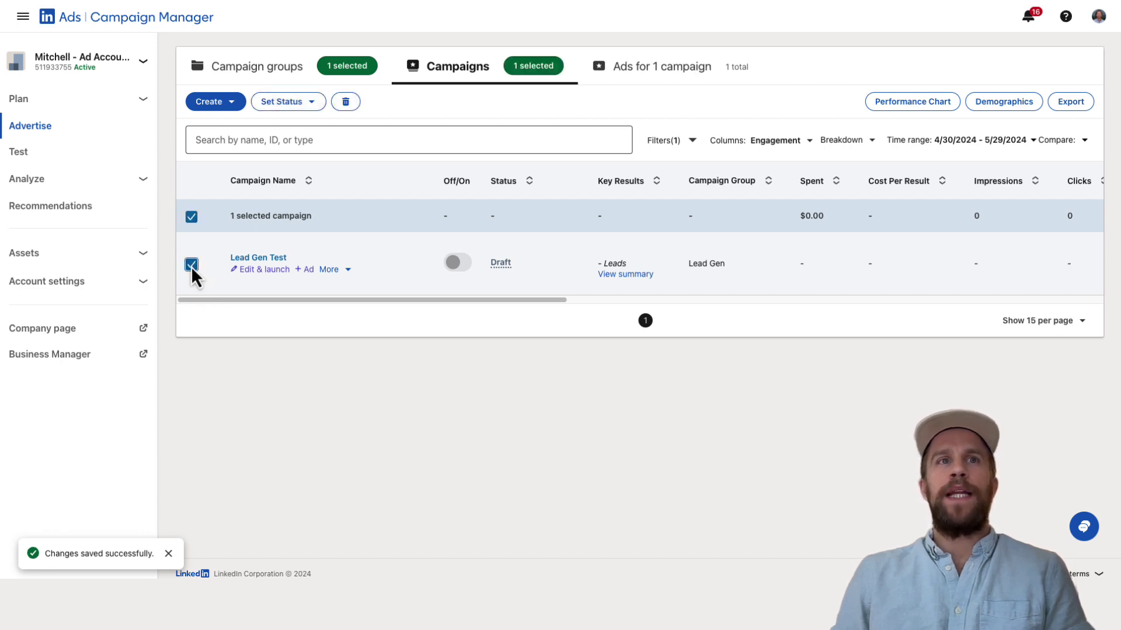
pyautogui.click(662, 76)
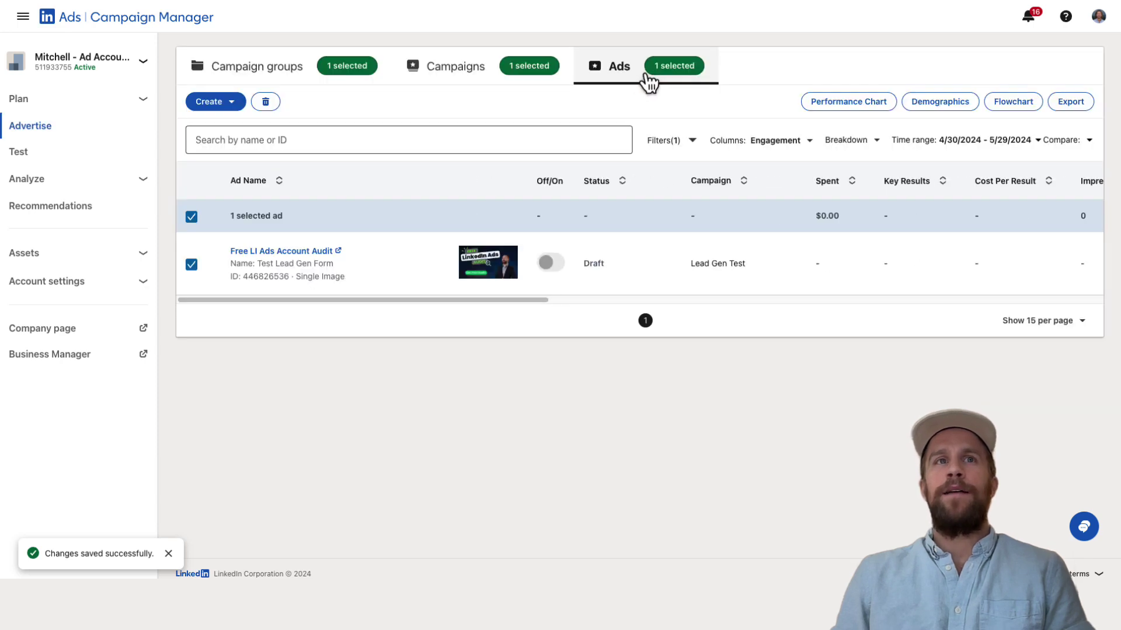
pyautogui.moveTo(442, 274)
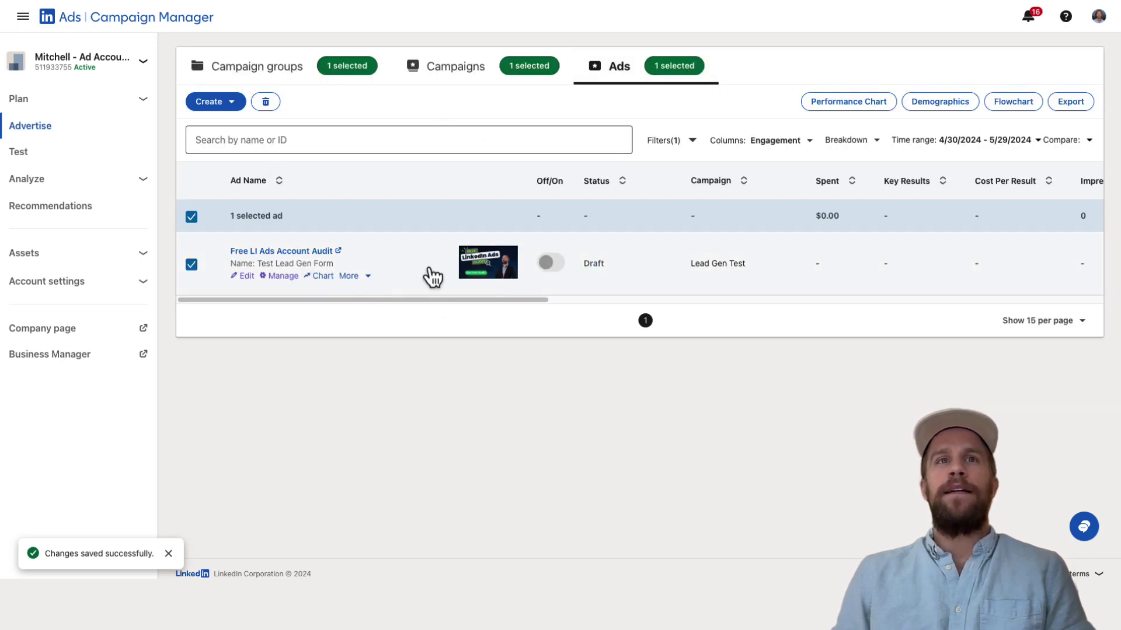
pyautogui.click(283, 253)
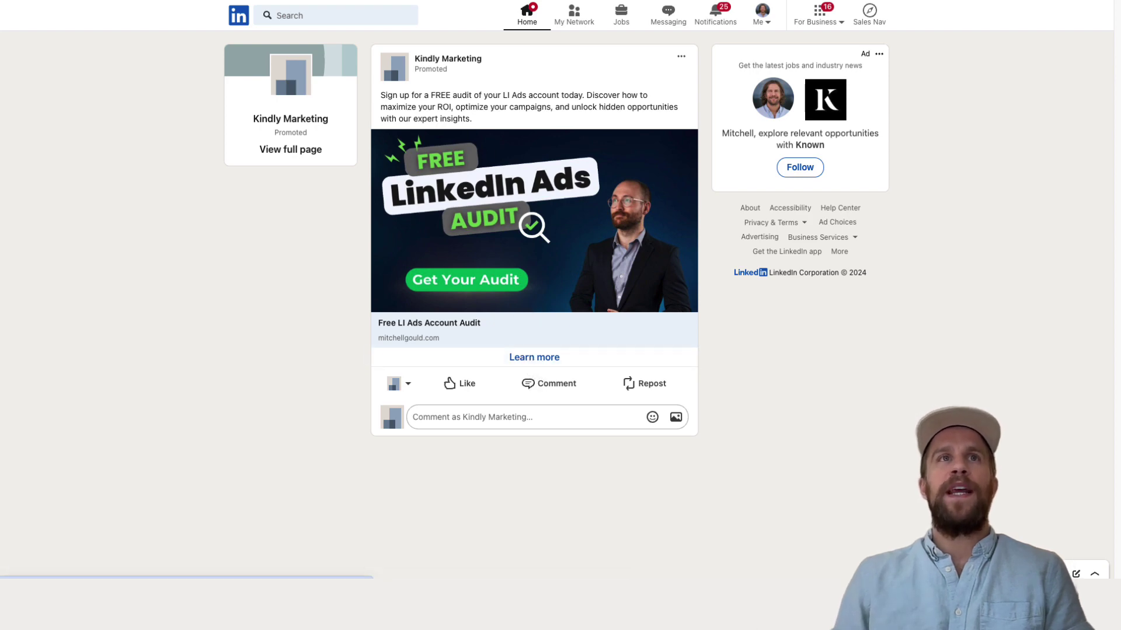
pyautogui.click(584, 1)
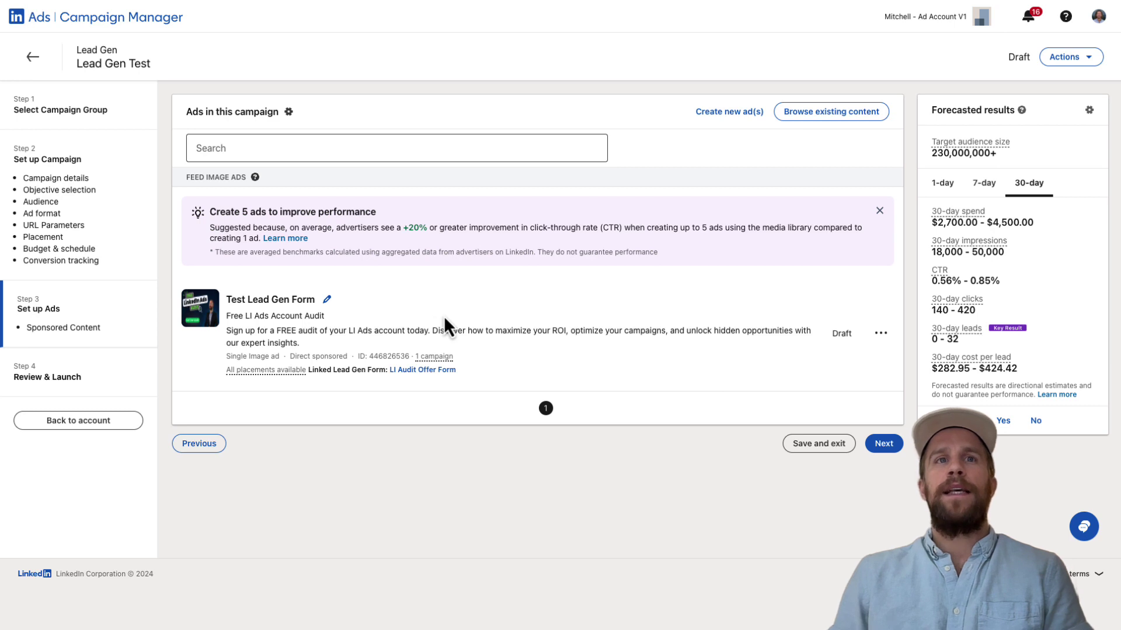
# Preview the Test Lead Gen Form ad's content and open its Learn more lead form.
pyautogui.click(881, 337)
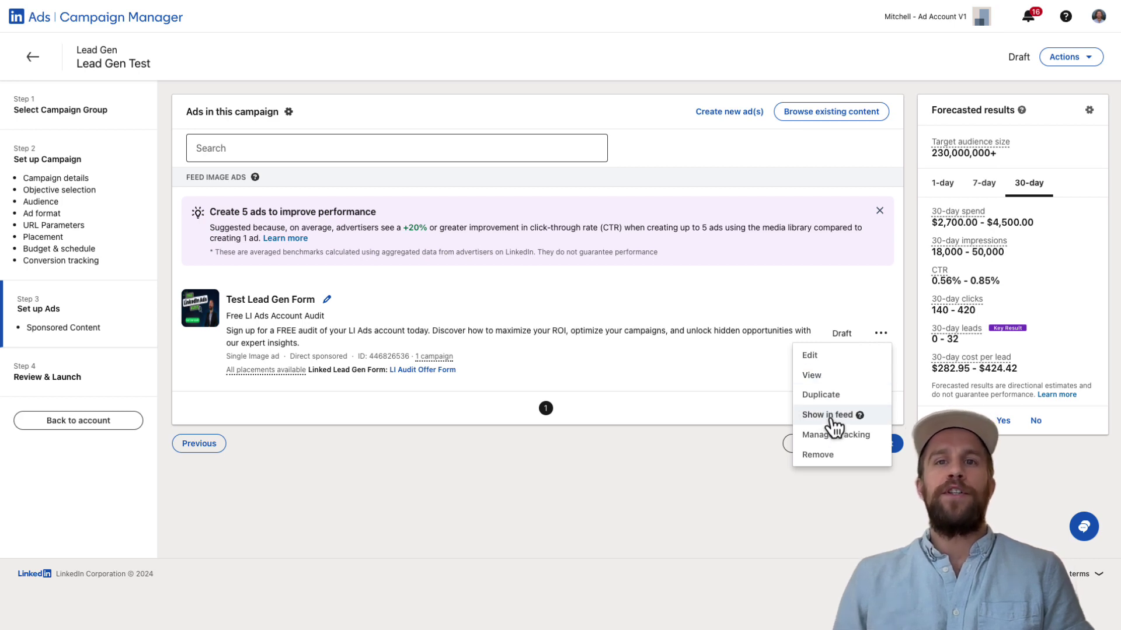
pyautogui.click(812, 376)
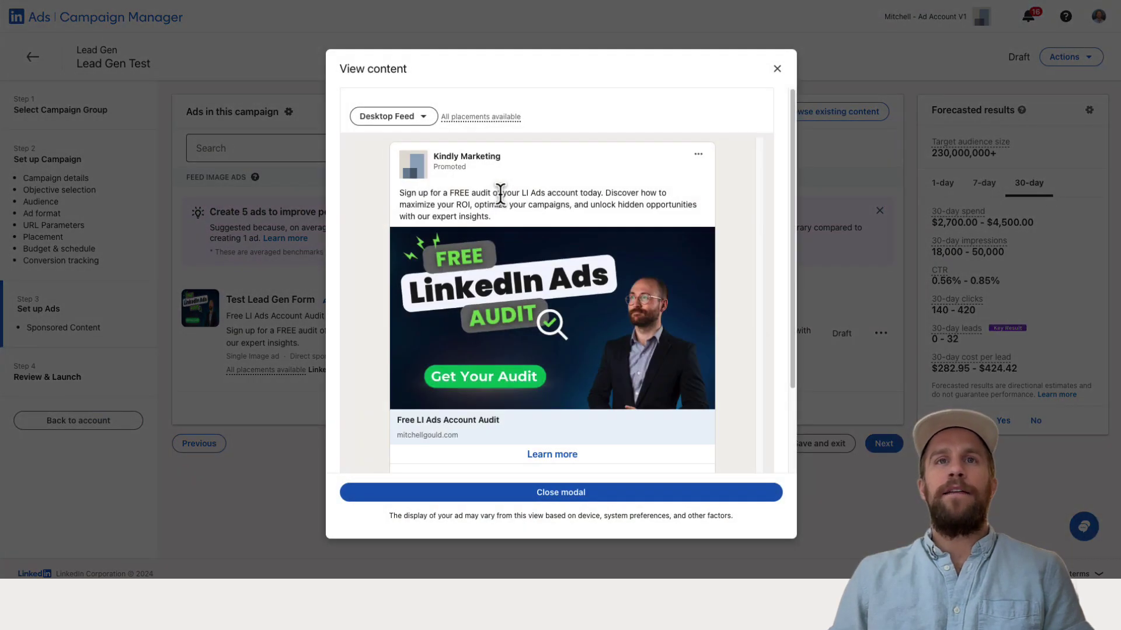
pyautogui.scroll(-1, 534, 289)
pyautogui.scroll(-1, 534, 289)
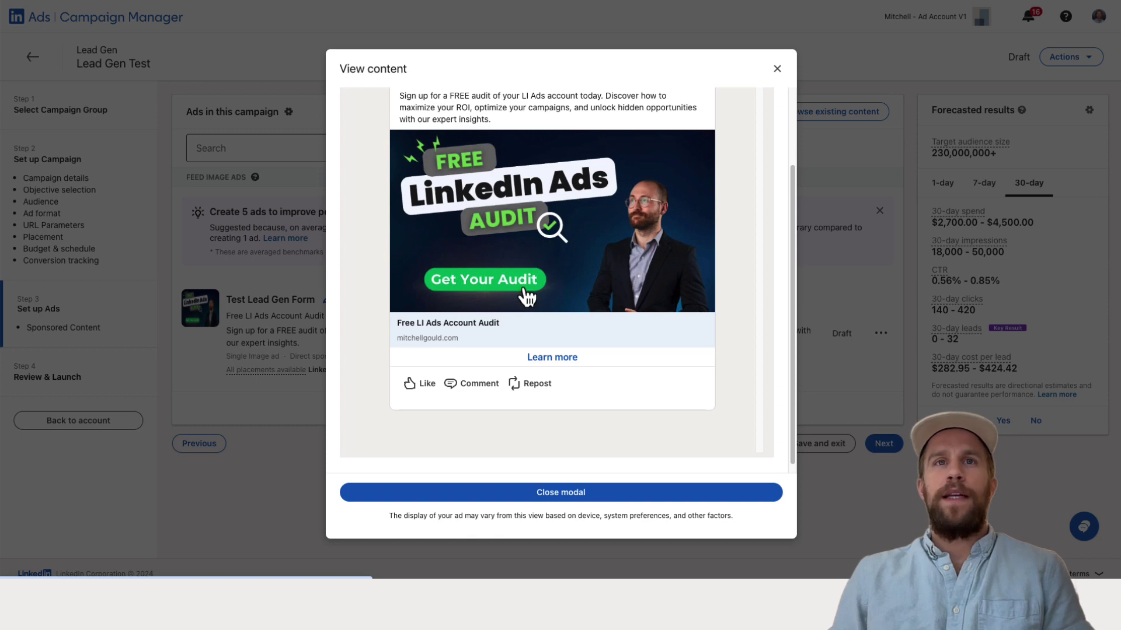
pyautogui.scroll(1, 560, 280)
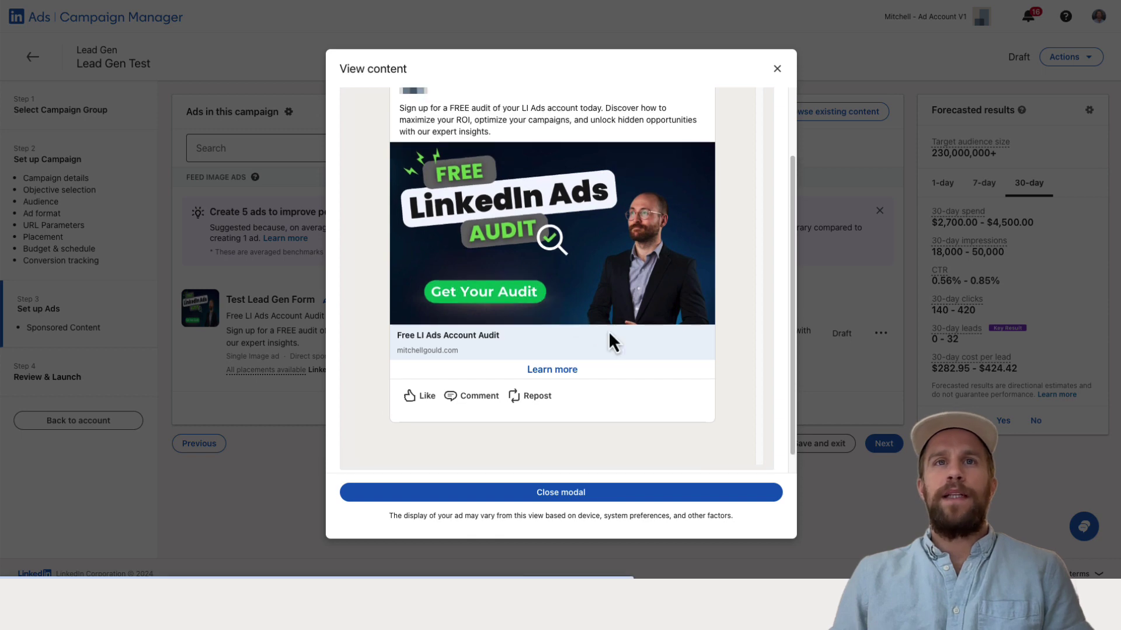
pyautogui.click(562, 377)
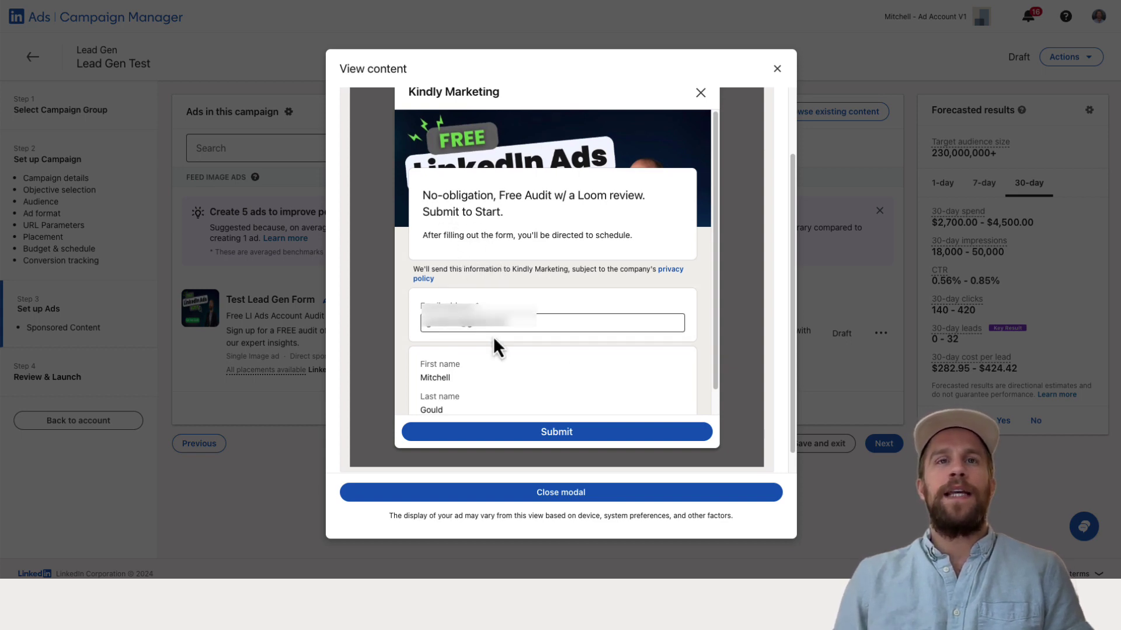
pyautogui.scroll(-1, 485, 341)
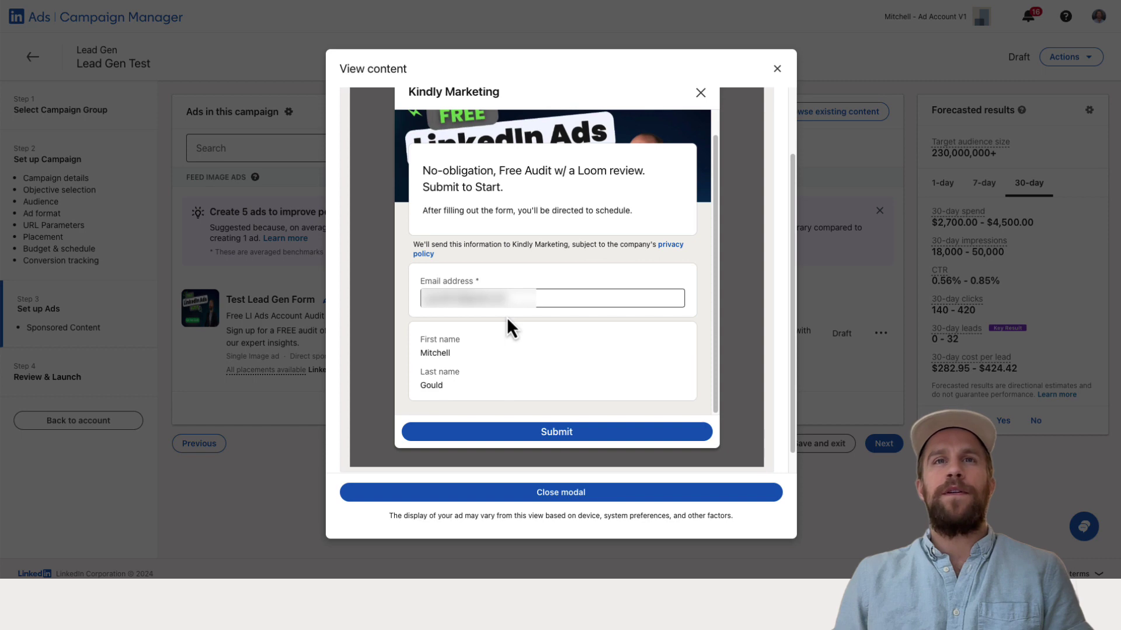
# Replace the lead form's email field with the test lead's email address.
pyautogui.click(501, 268)
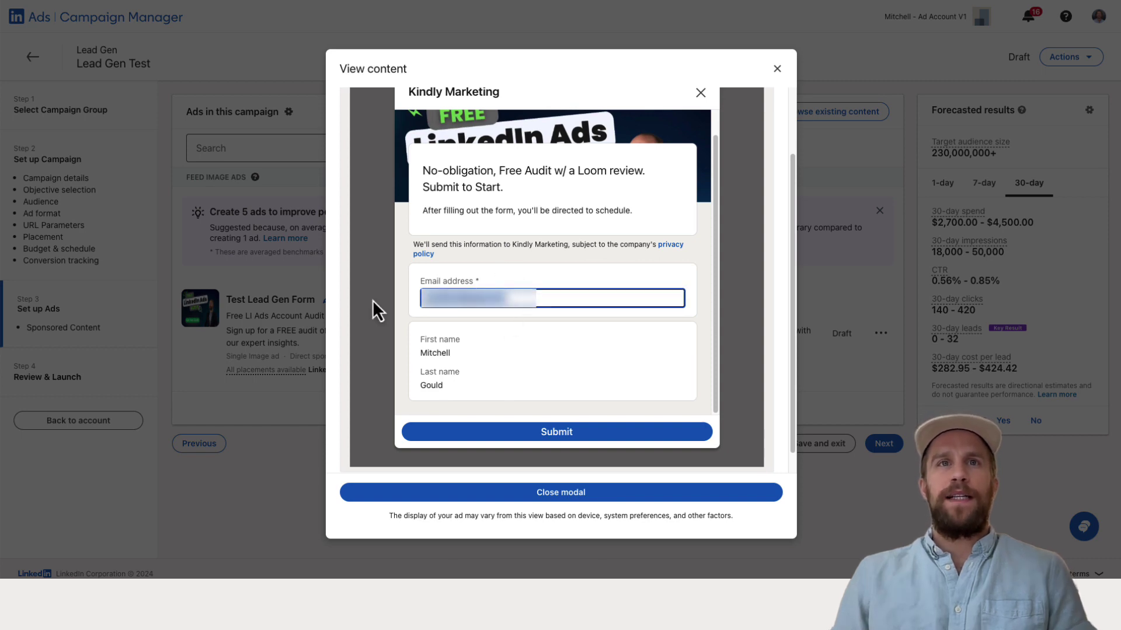
pyautogui.press('BackSpace')
pyautogui.click(469, 273)
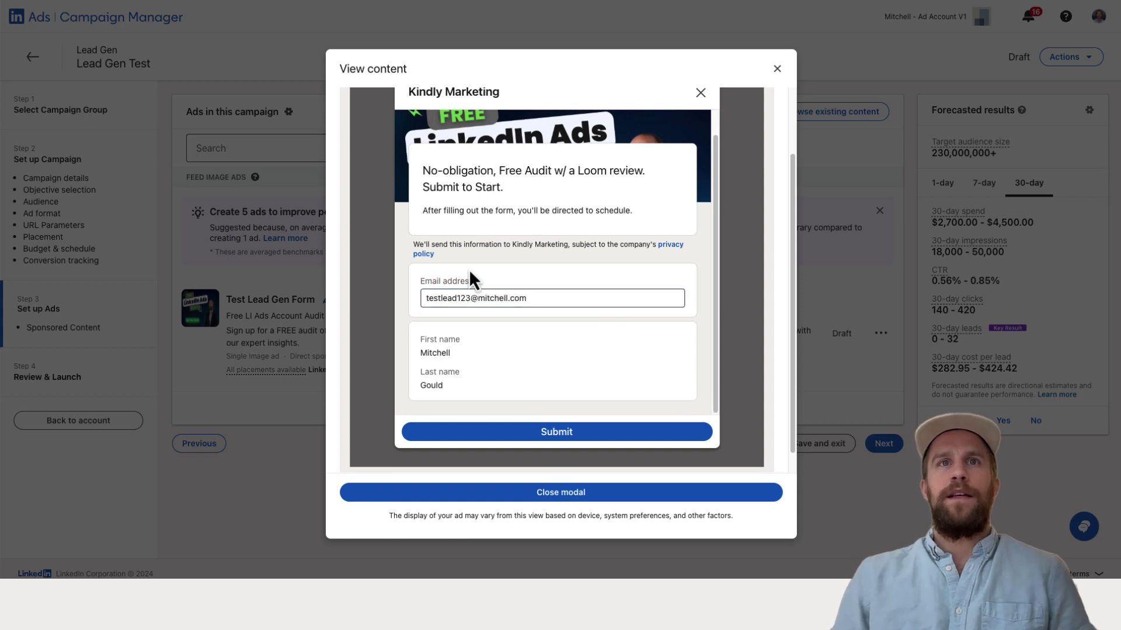
# Submit the test lead, close the opened website tab, and close the ad preview.
pyautogui.click(522, 437)
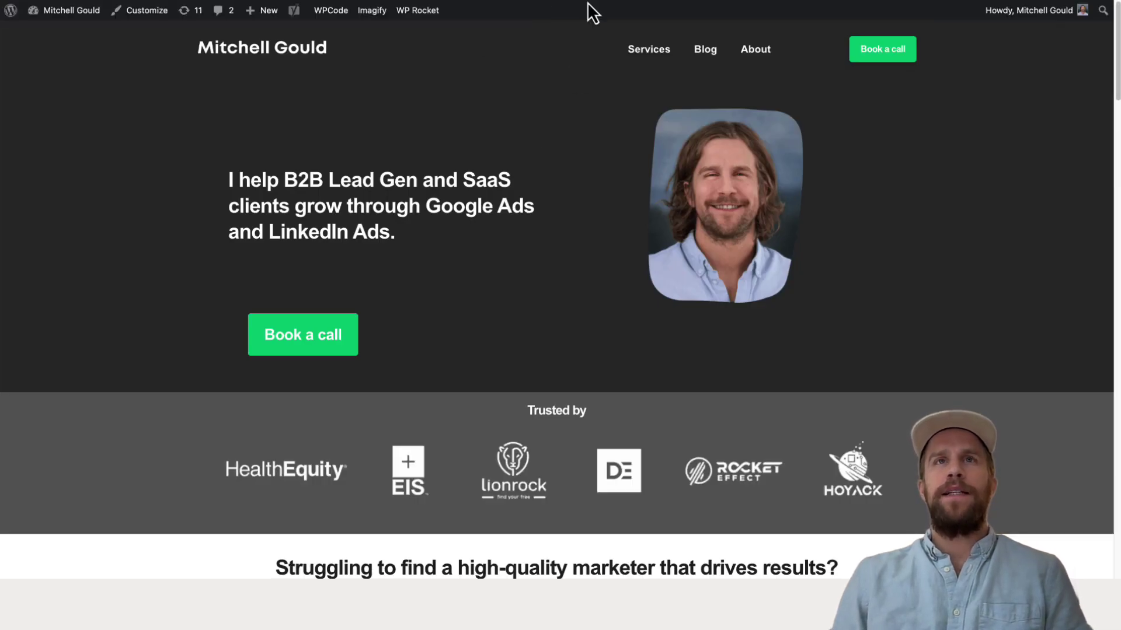
pyautogui.hotkey('ctrl', 'w')
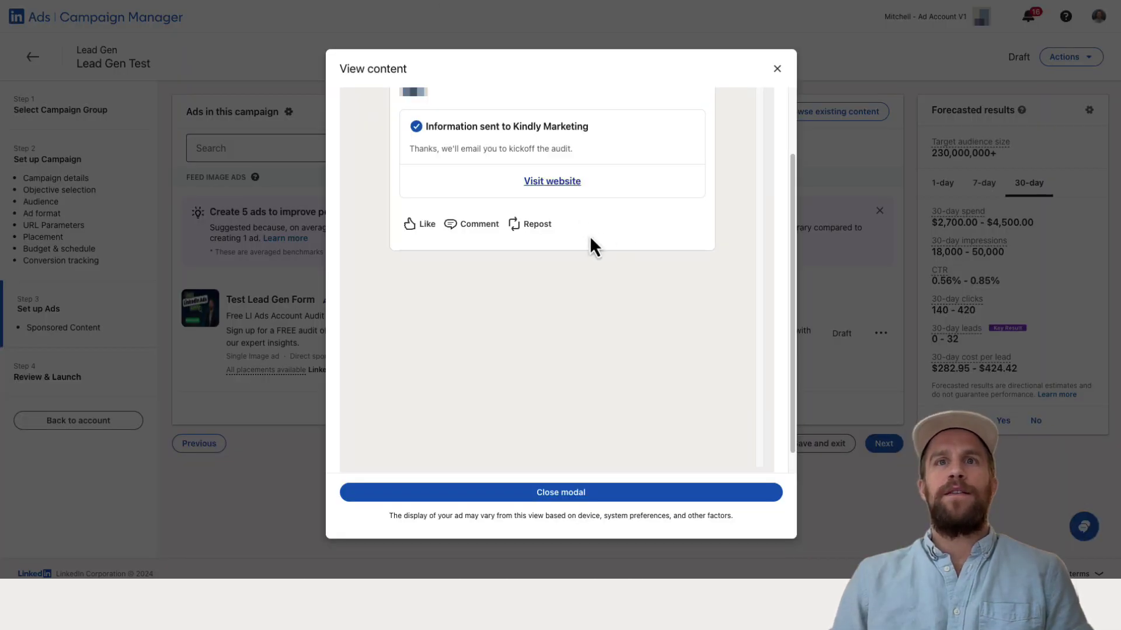
pyautogui.click(548, 13)
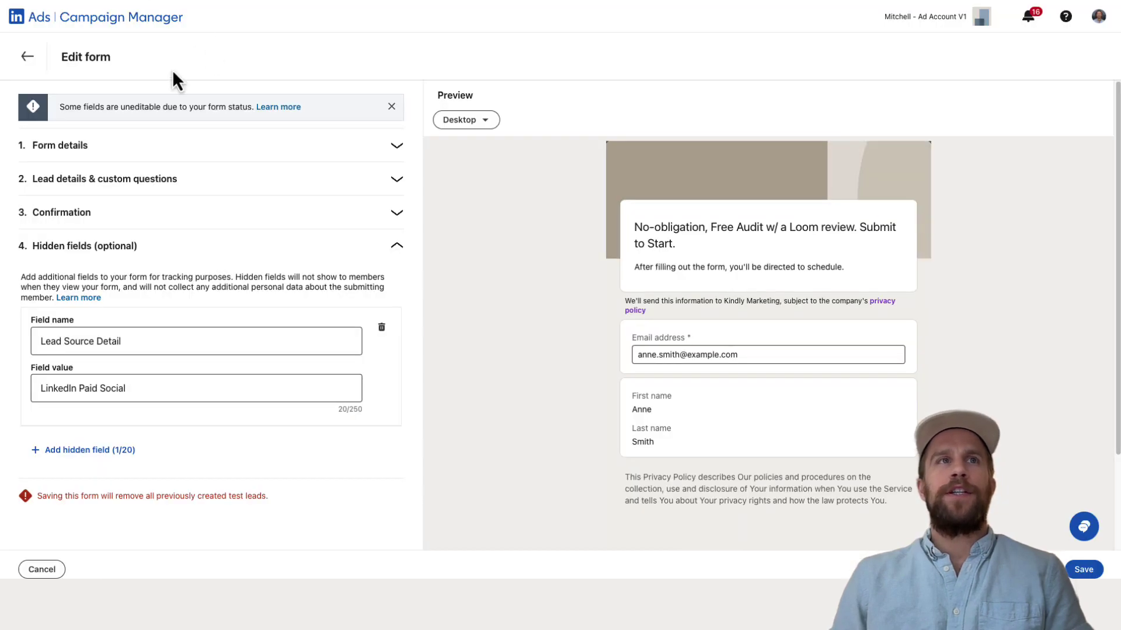
# Leave the form editor, select LI Audit Offer Form in Lead Gen Forms, and download its leads.
pyautogui.click(26, 56)
pyautogui.click(596, 329)
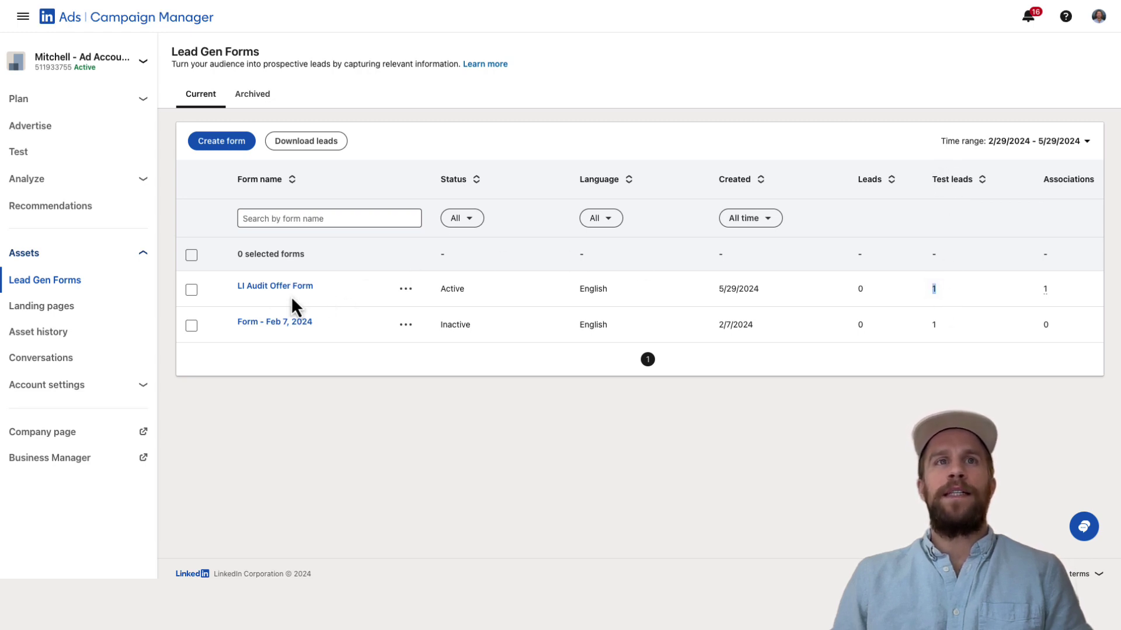
pyautogui.press('Tab')
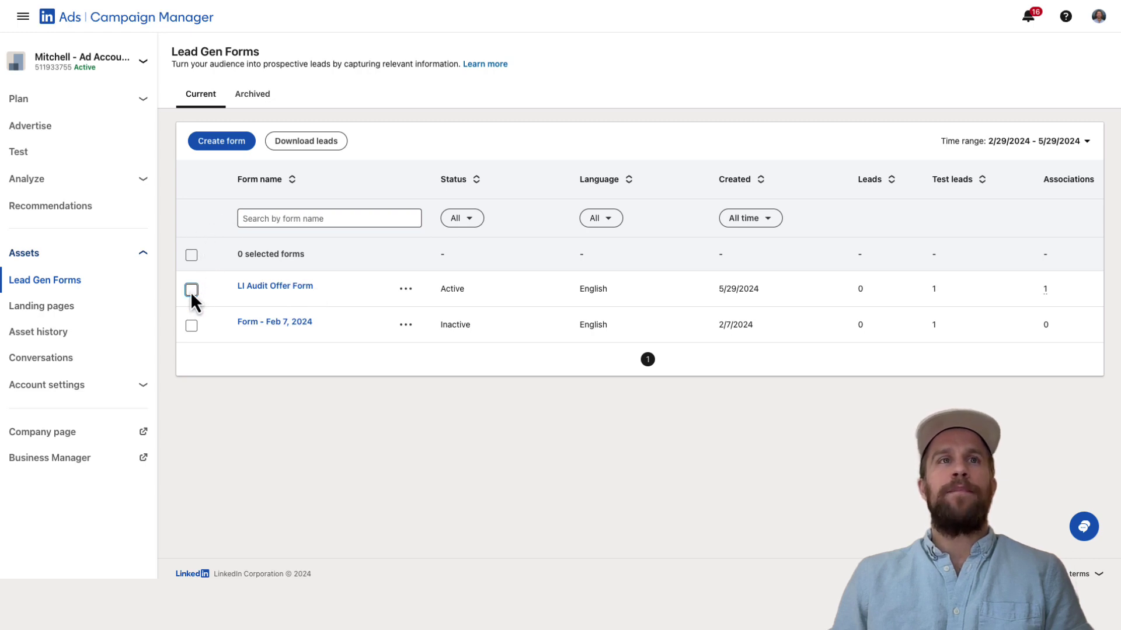
pyautogui.click(192, 291)
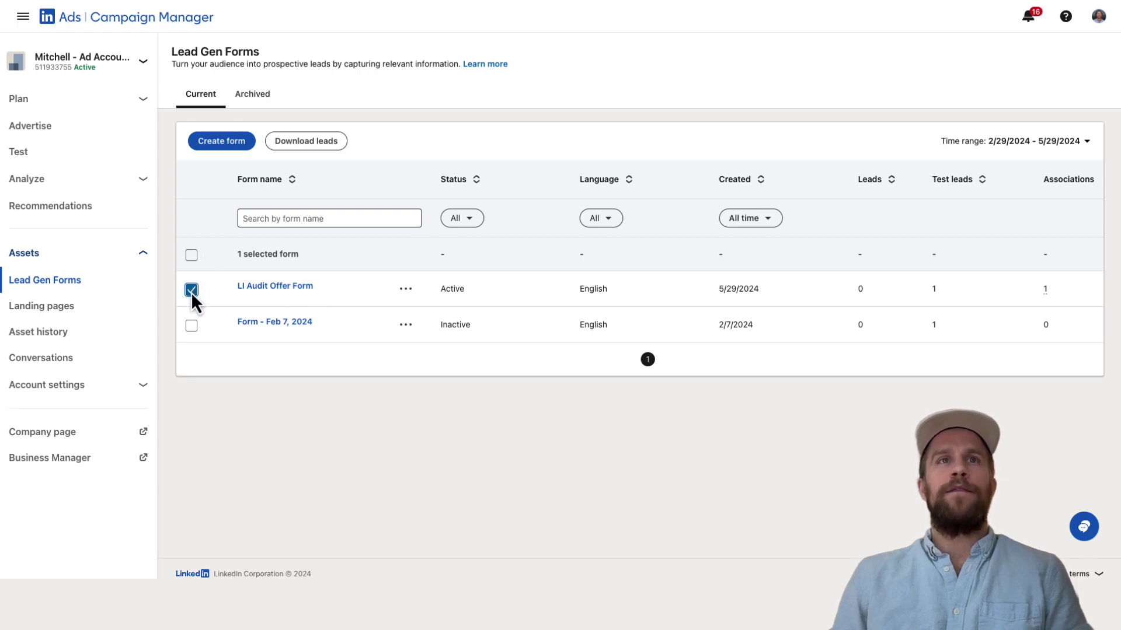
pyautogui.click(309, 143)
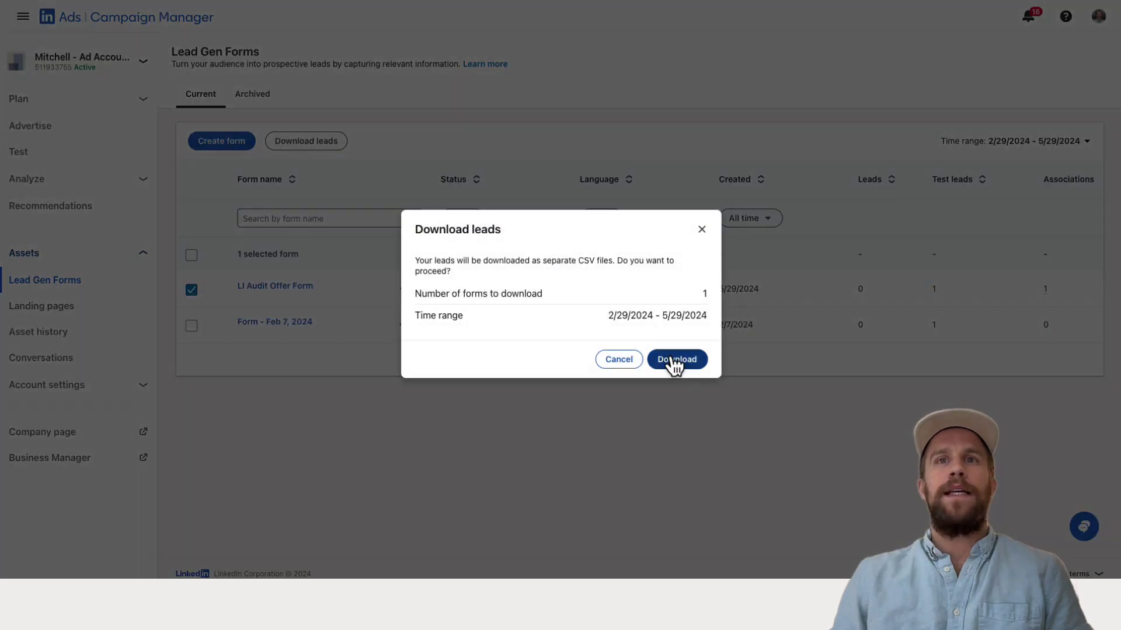
pyautogui.click(674, 360)
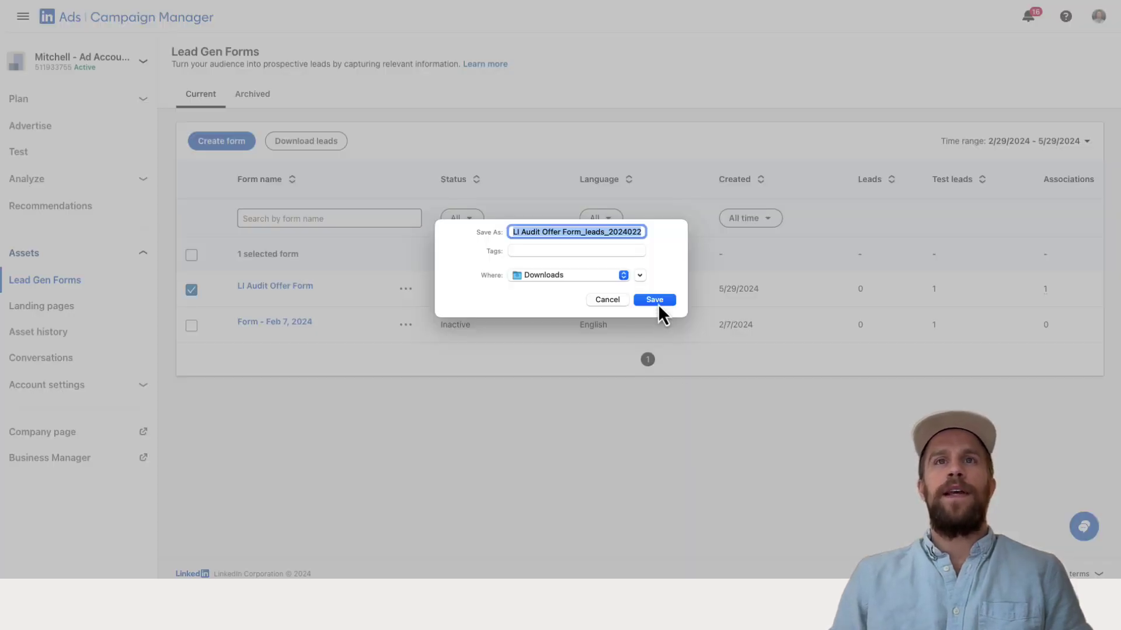
# Save the leads CSV to Downloads and check row 2's test_lead column in Excel.
pyautogui.click(657, 304)
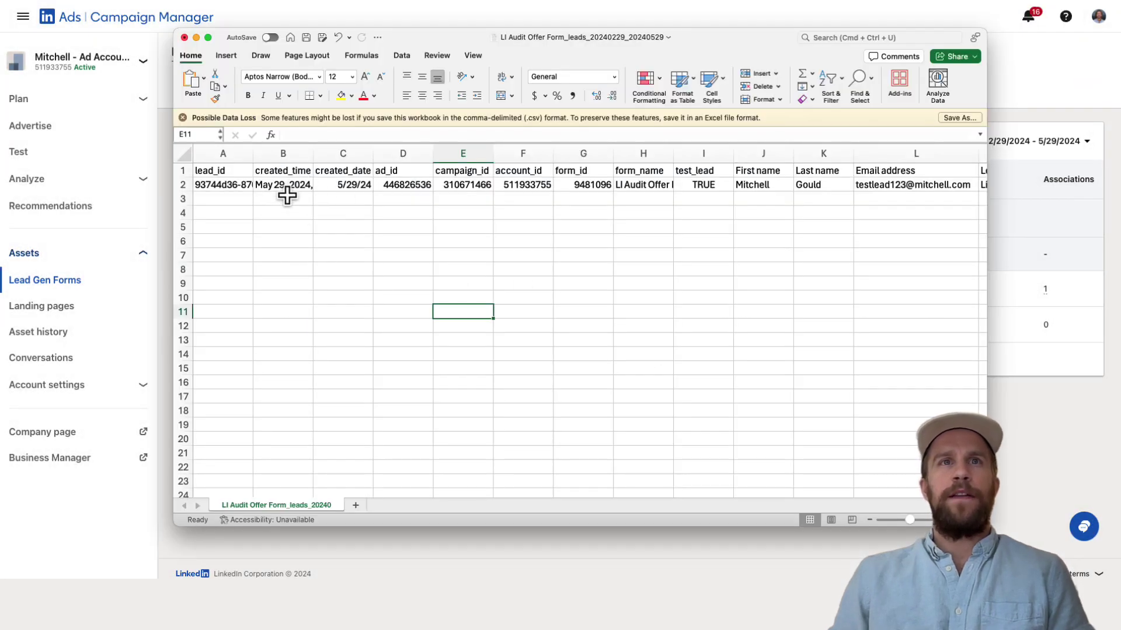
pyautogui.click(181, 186)
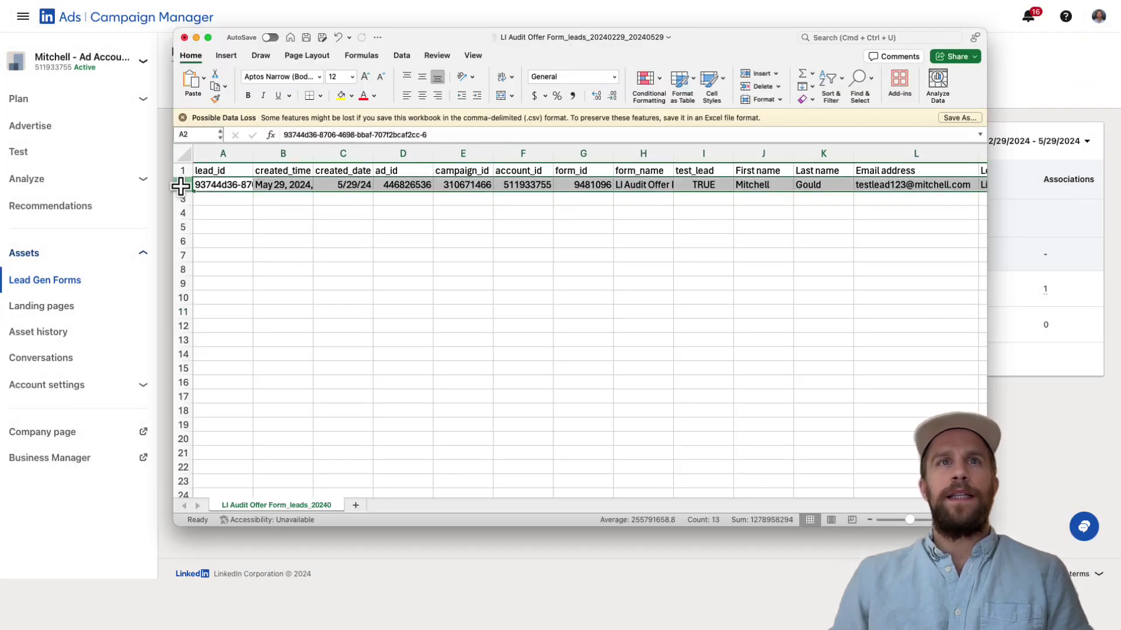
pyautogui.hscroll(4, 586, 193)
pyautogui.click(608, 169)
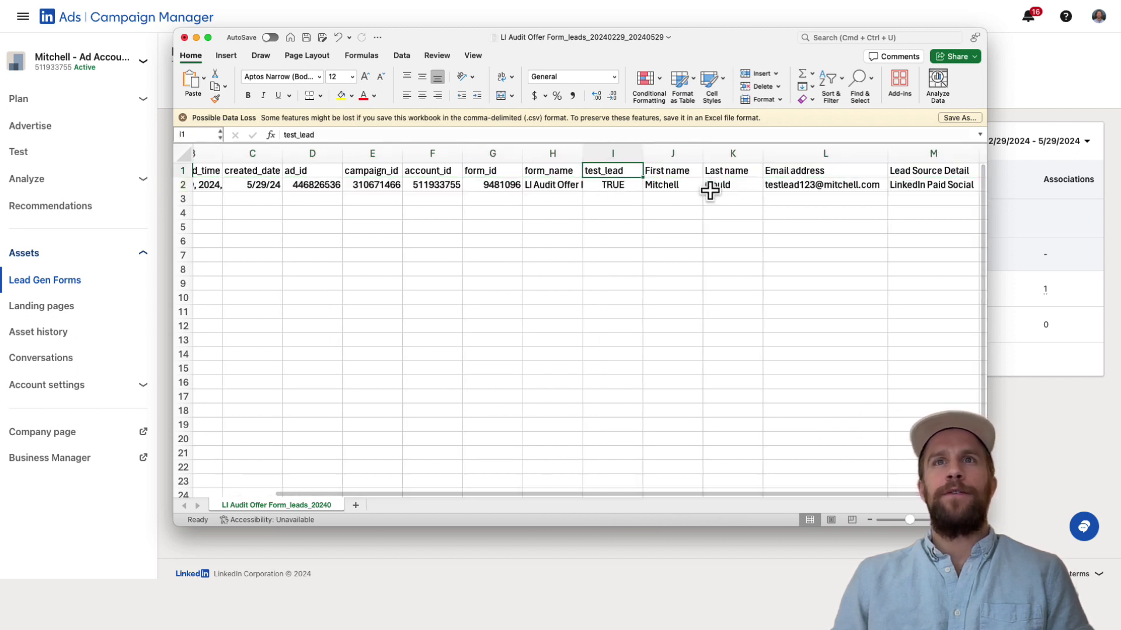
# Check the test lead's email in L2 and LinkedIn Paid Social in Lead Source Detail M2.
pyautogui.hscroll(4, 663, 191)
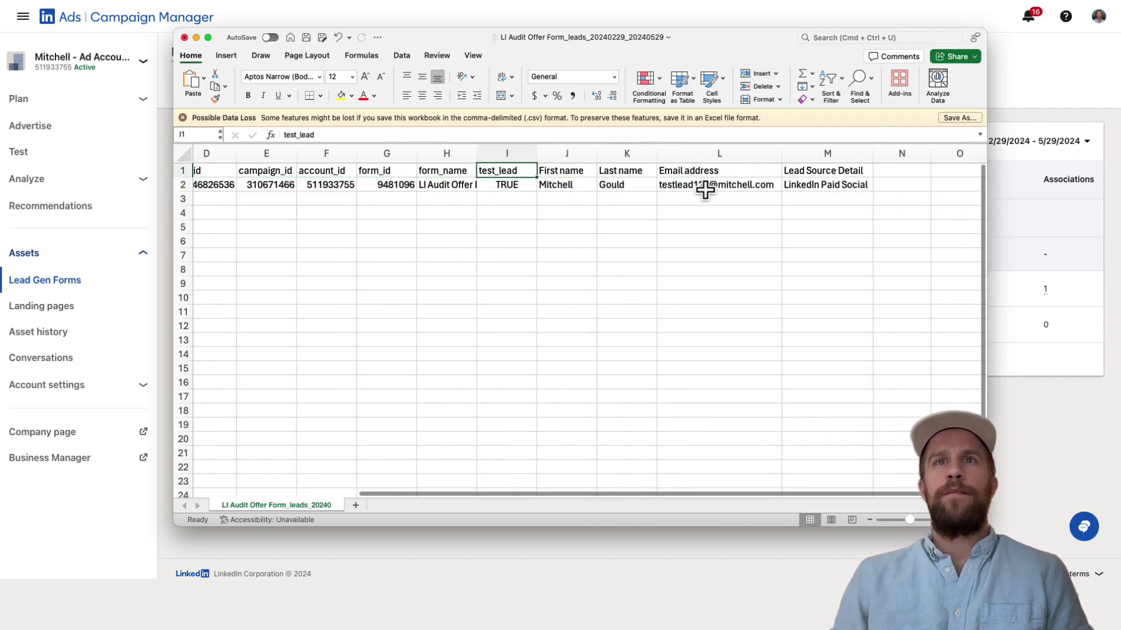
pyautogui.click(695, 173)
pyautogui.click(704, 186)
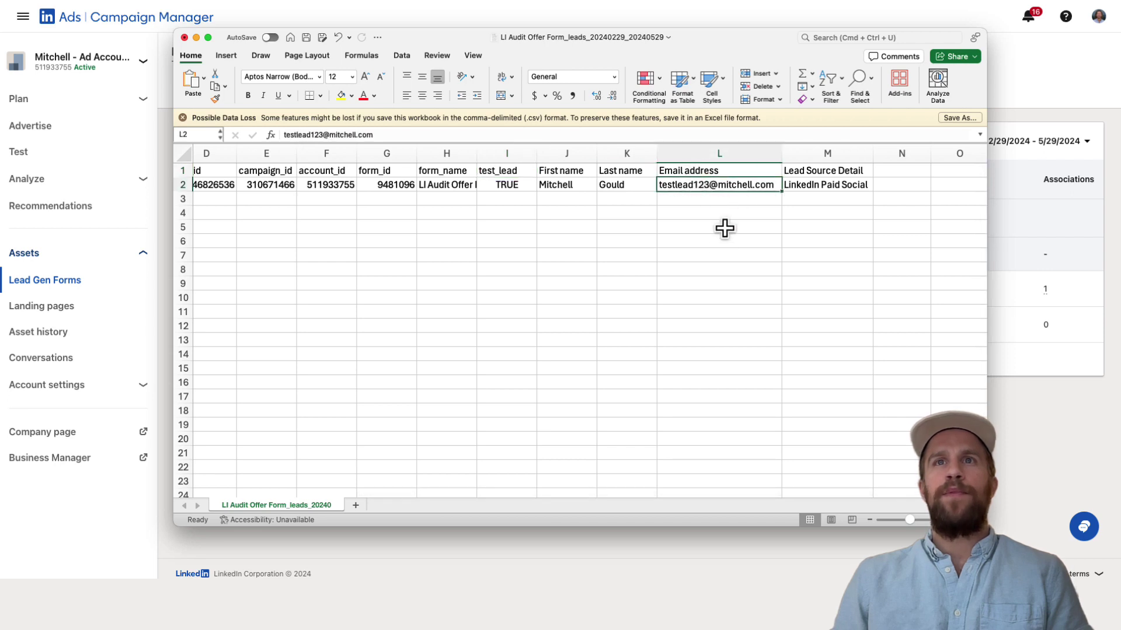
pyautogui.hscroll(2, 702, 270)
pyautogui.click(758, 169)
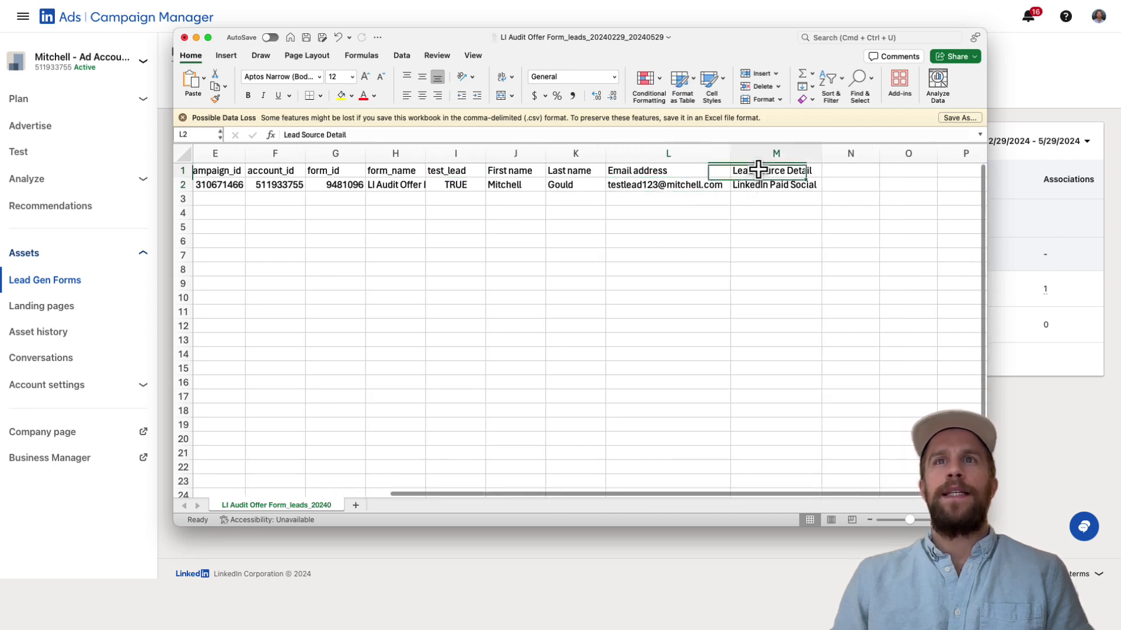
pyautogui.click(789, 185)
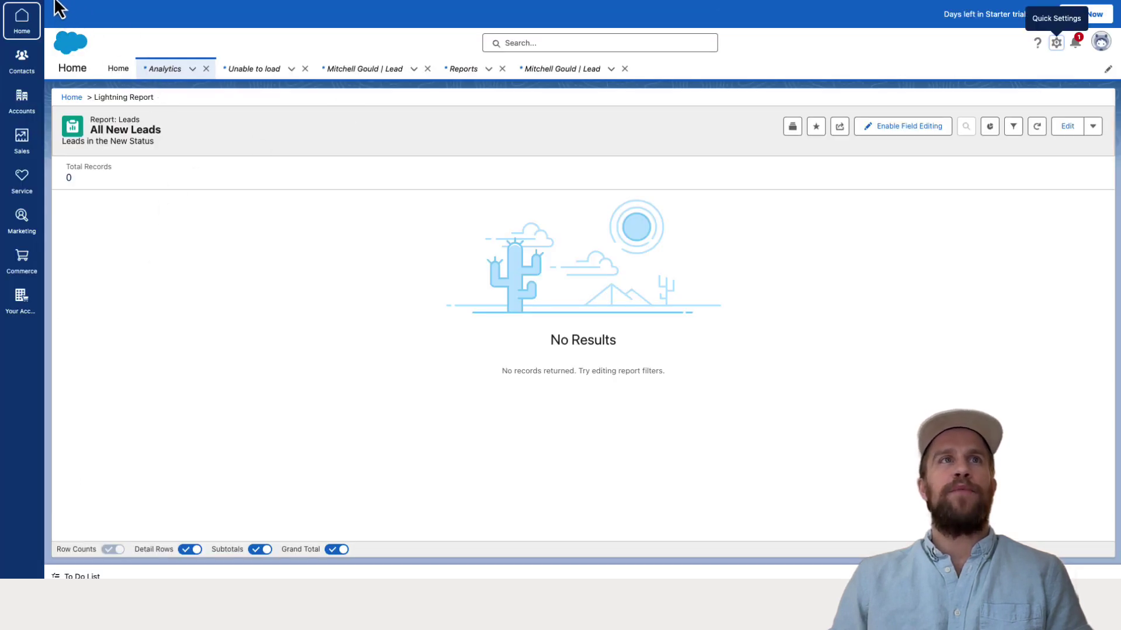
# Refresh All New Leads, open the test lead, and highlight its LinkedIn Paid Social Lead Source Detail.
pyautogui.click(56, 1)
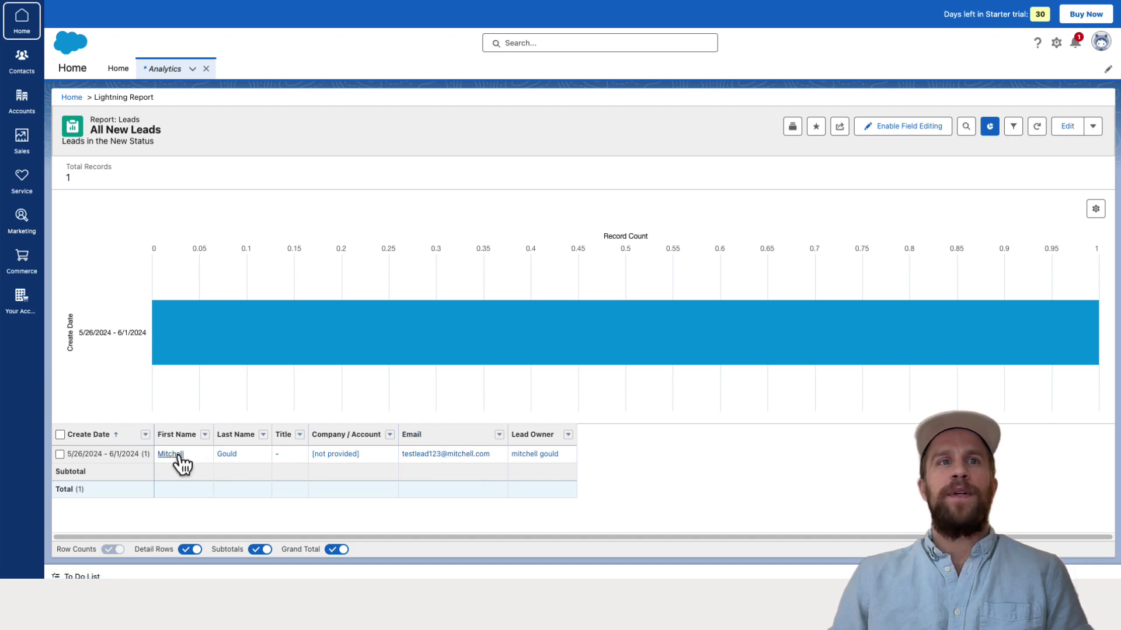
pyautogui.click(176, 455)
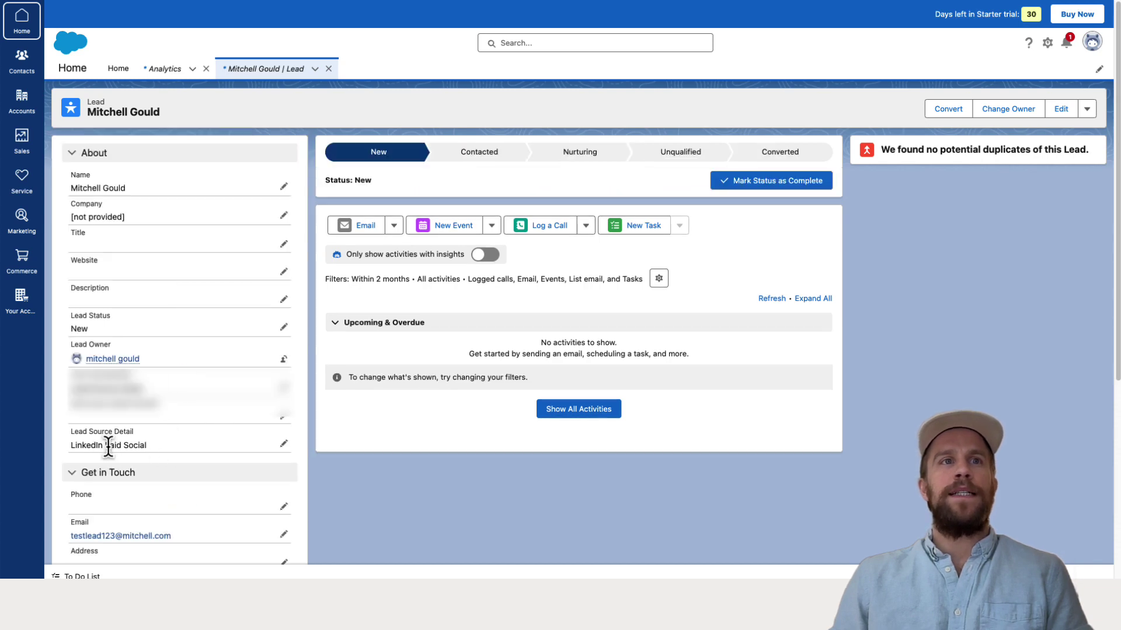
pyautogui.moveTo(106, 447); pyautogui.dragTo(167, 452)
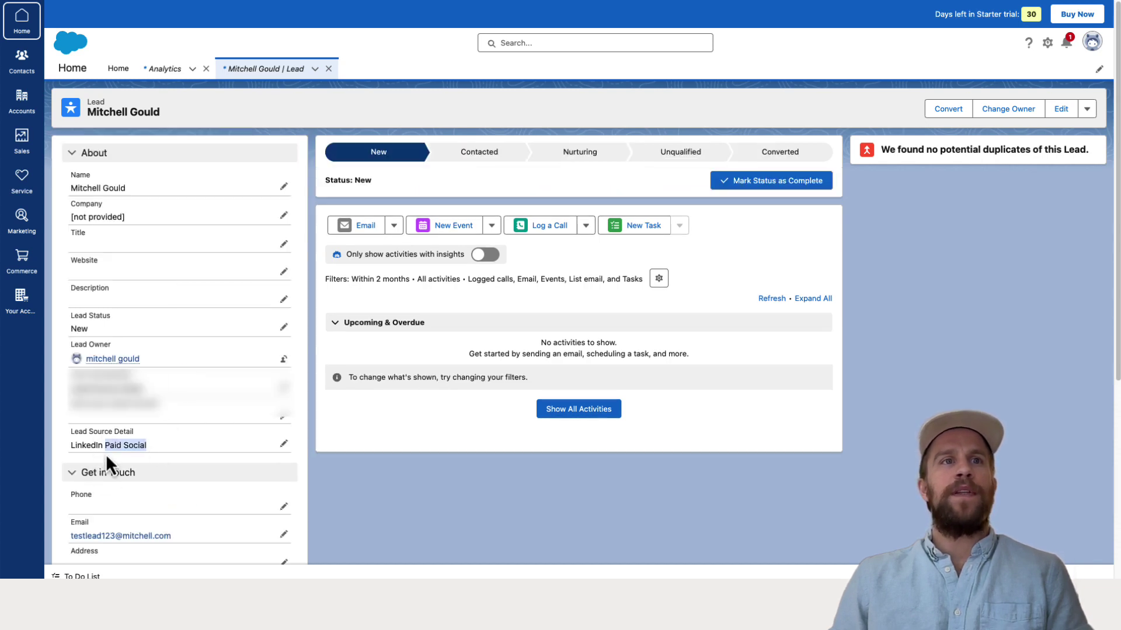
pyautogui.click(225, 445)
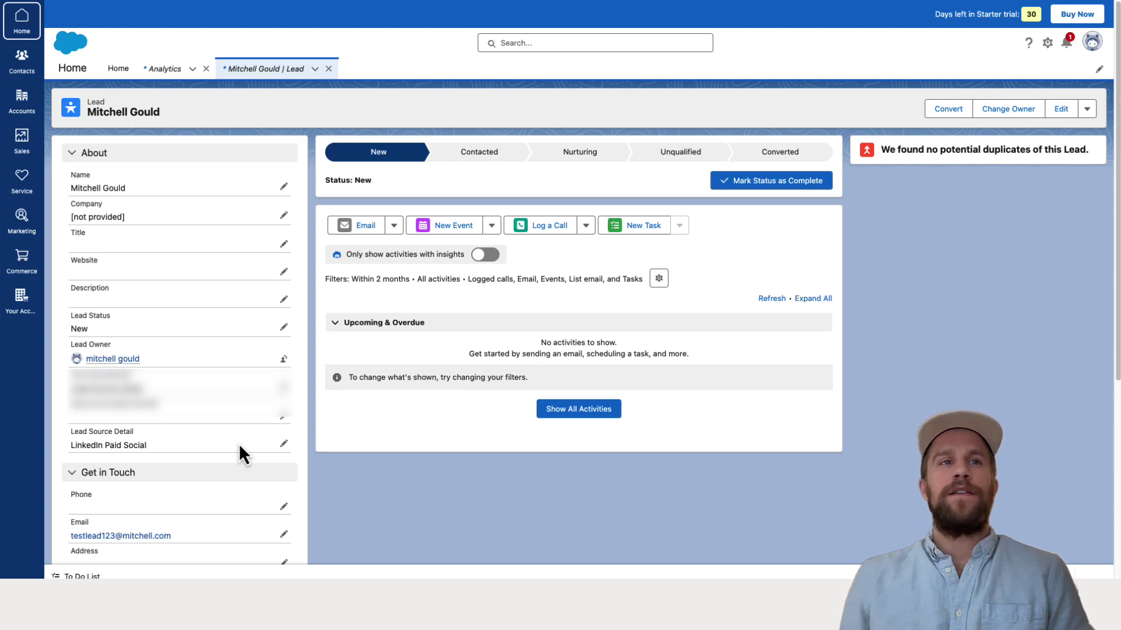
pyautogui.moveTo(180, 451); pyautogui.dragTo(65, 443)
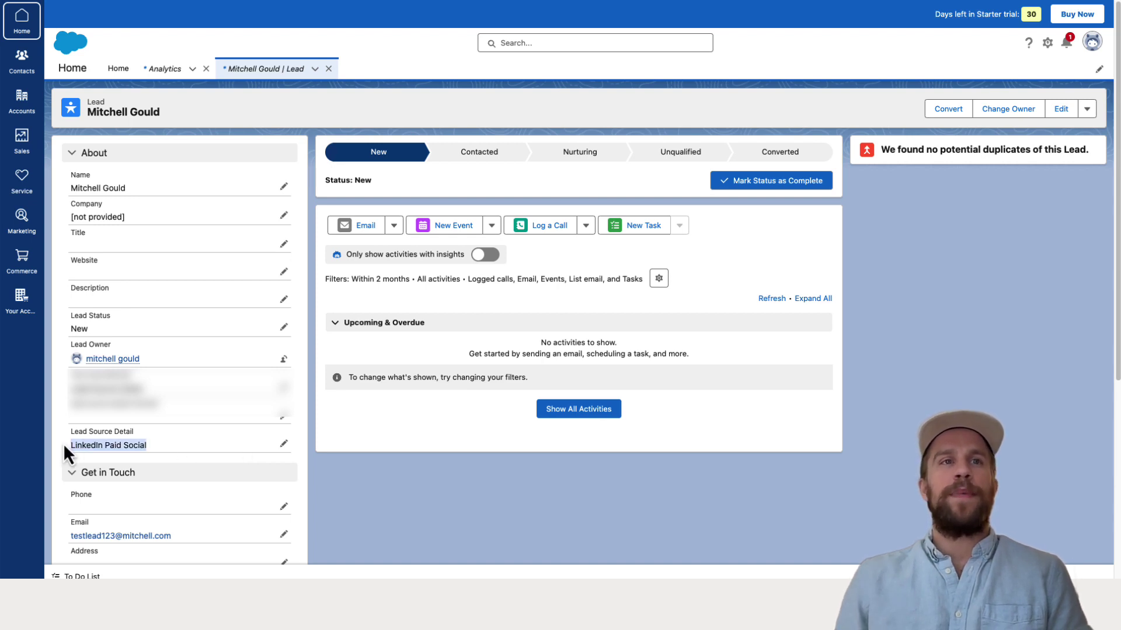